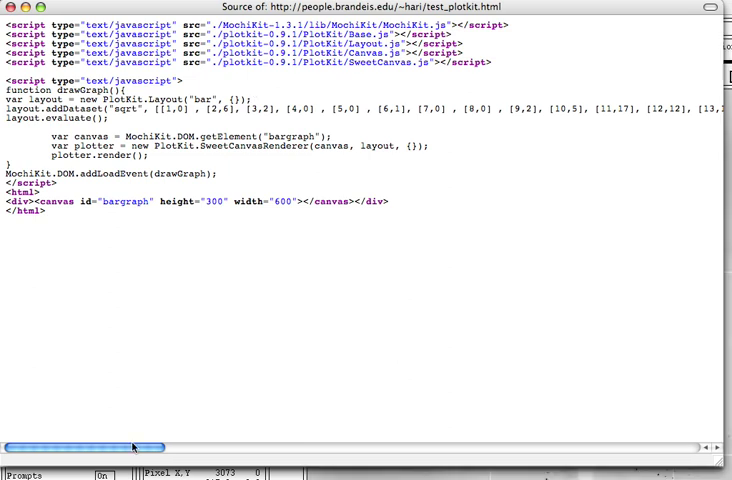
mouse_move(135, 447)
left_mouse_down()
mouse_move(666, 451)
mouse_move(68, 451)
left_mouse_up()
left_click(11, 7)
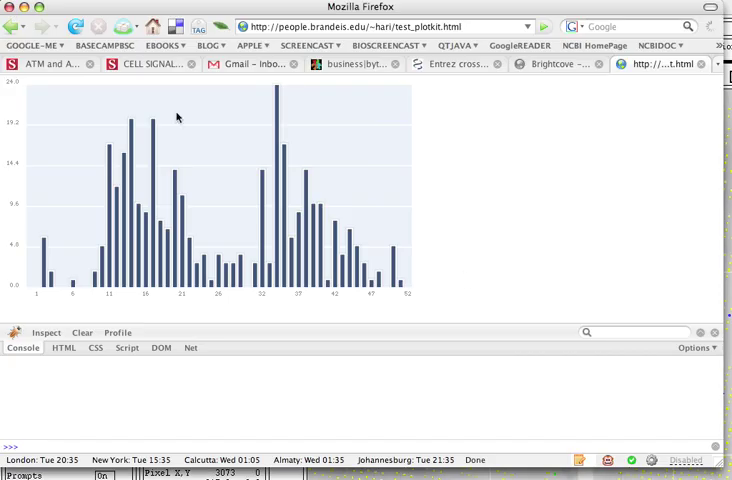